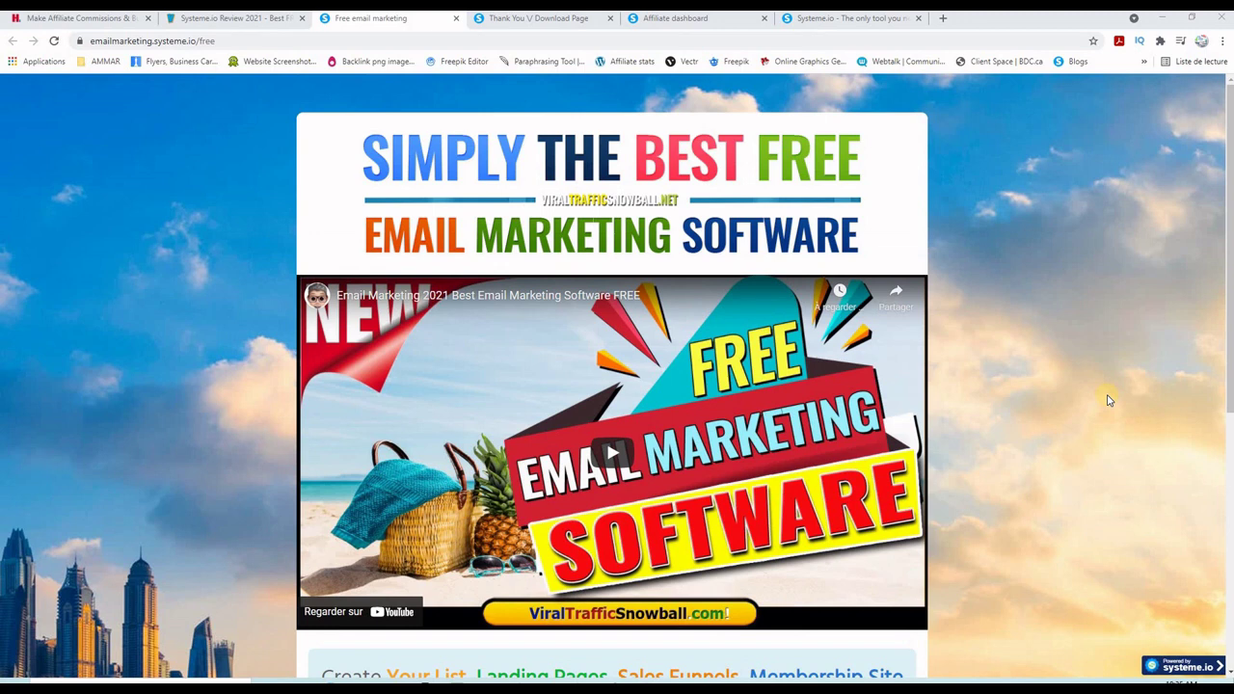
- Switch to the viraltrafficsnowball.net systeme.io review post and scroll down through its videos
key(ctrl+shift+Tab)
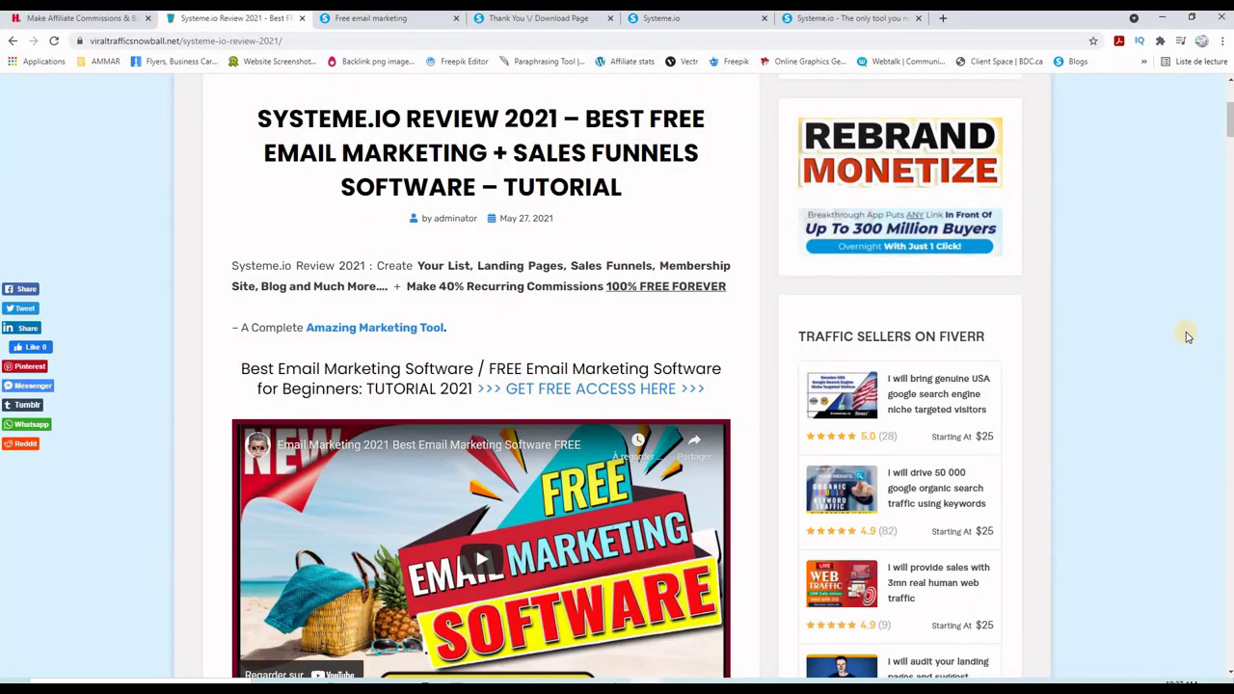
scroll(1187, 335, down, 2)
scroll(1188, 336, down, 1)
scroll(1188, 335, down, 3)
scroll(1188, 335, down, 3)
scroll(1187, 335, down, 3)
scroll(1187, 336, down, 3)
scroll(1188, 335, down, 2)
scroll(1188, 336, down, 3)
scroll(1187, 336, up, 3)
scroll(1187, 335, down, 3)
scroll(1187, 335, down, 4)
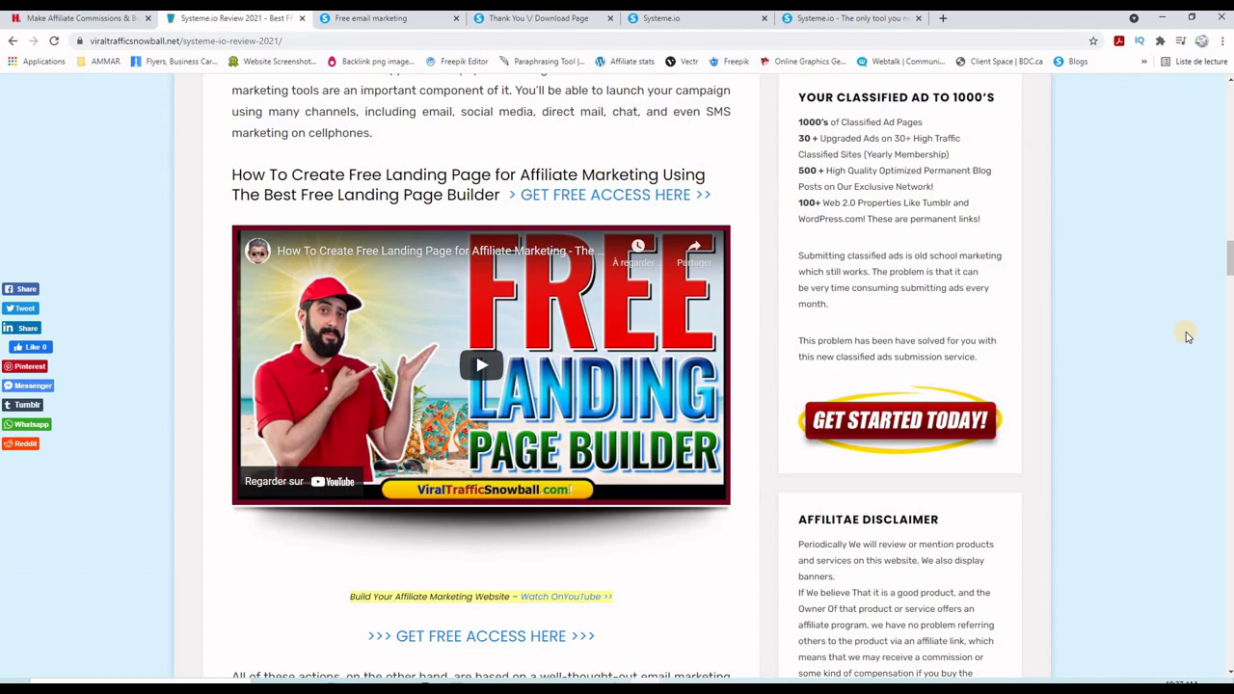
- Scroll back past the landing-page video, then return to the free email-marketing signup tab
scroll(1188, 336, up, 1)
scroll(1188, 335, up, 2)
scroll(1188, 335, up, 3)
scroll(1186, 339, up, 3)
scroll(1185, 340, down, 3)
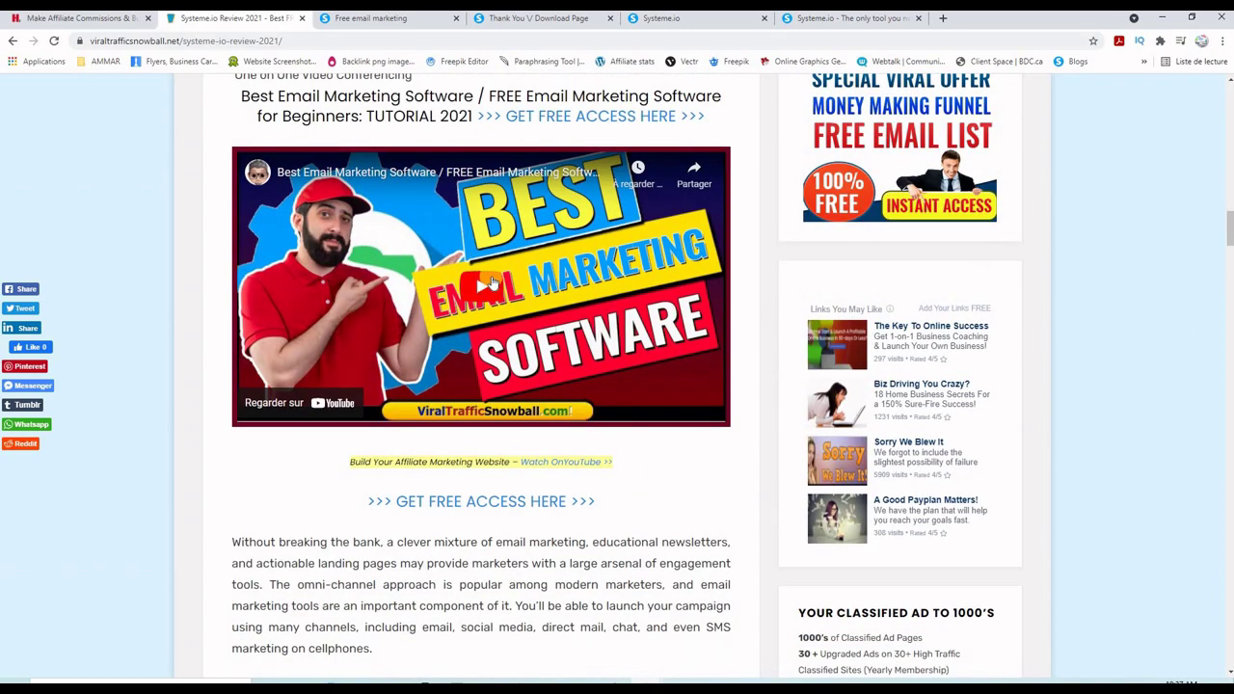
scroll(492, 282, down, 1)
scroll(494, 285, down, 2)
scroll(498, 291, down, 2)
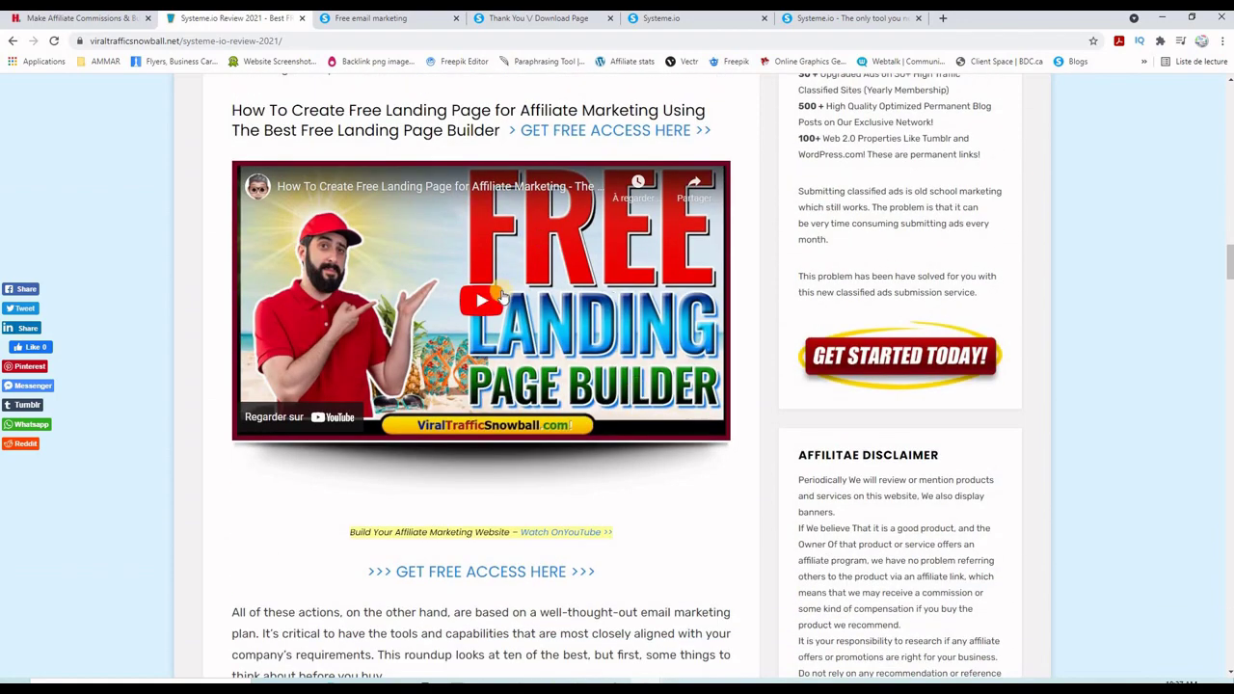
key(ctrl+Tab)
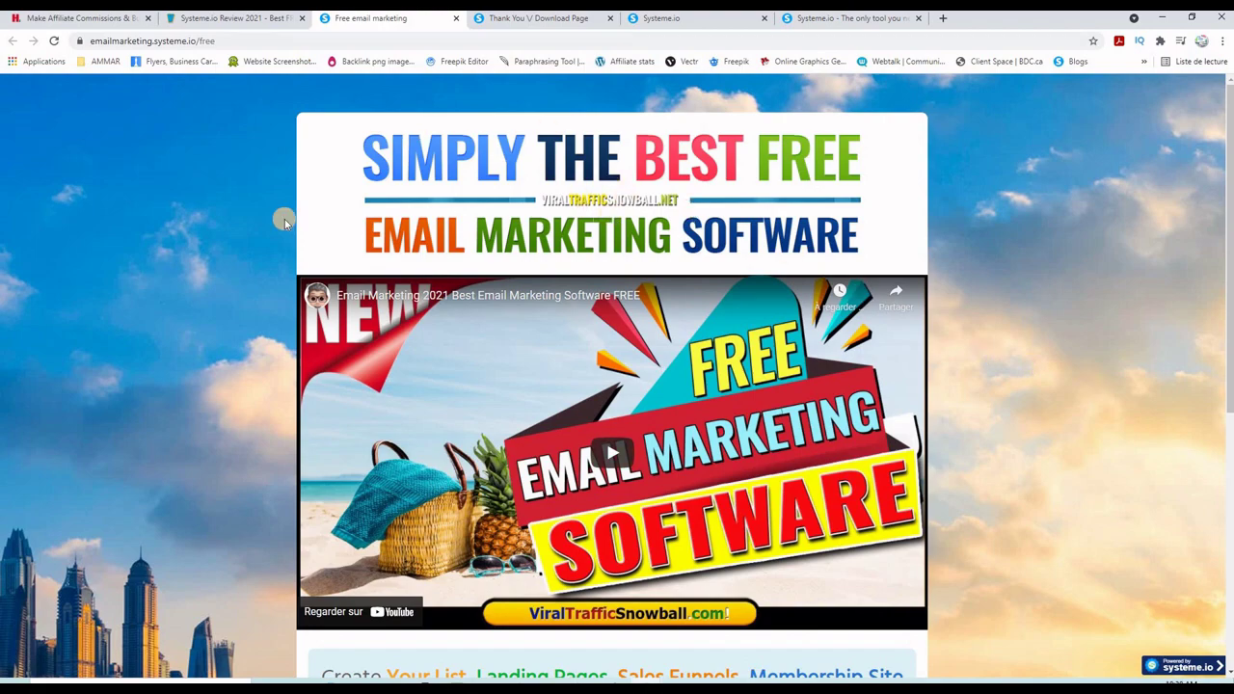
- Look over the signup page and its thank-you download page, then view the campaign's three-email list
scroll(1075, 521, down, 3)
scroll(1055, 518, up, 3)
scroll(1012, 511, down, 3)
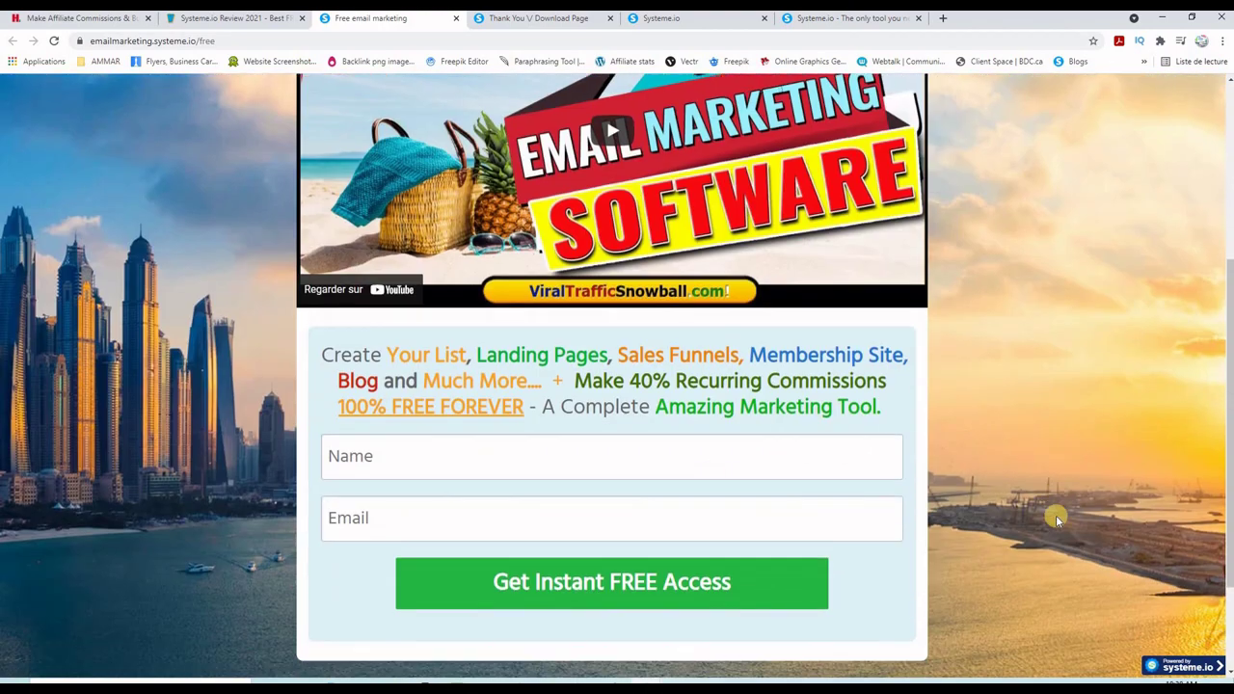
scroll(1008, 364, up, 3)
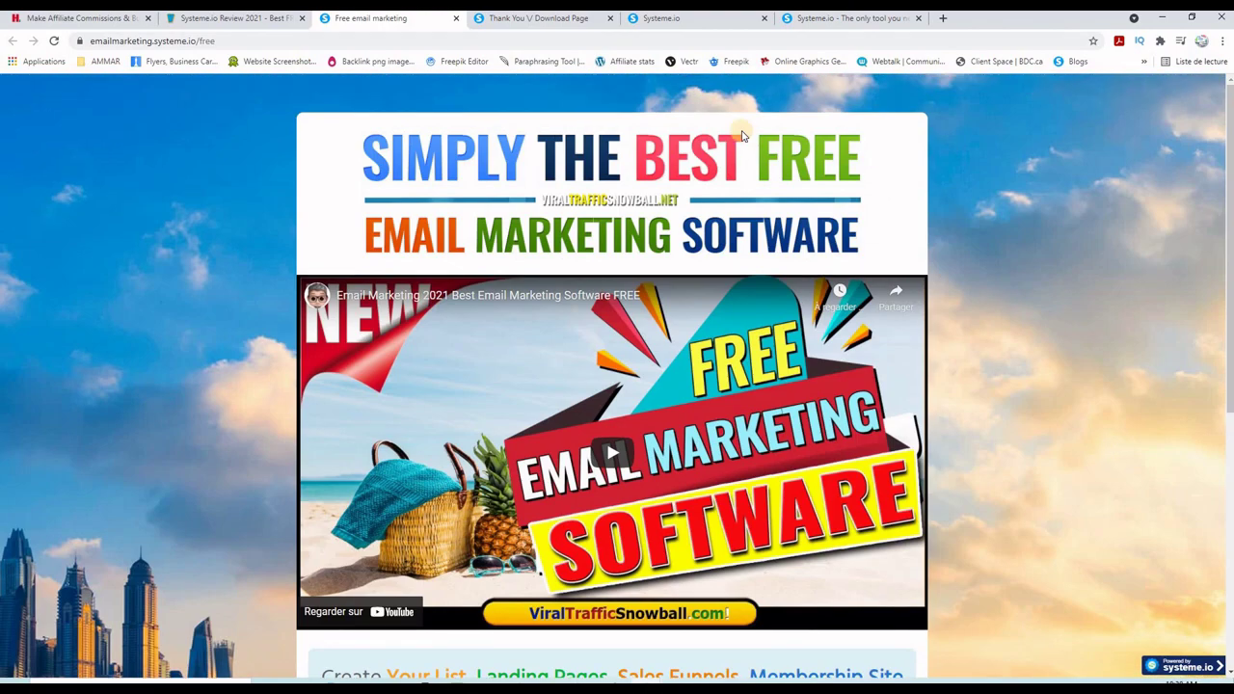
click(549, 19)
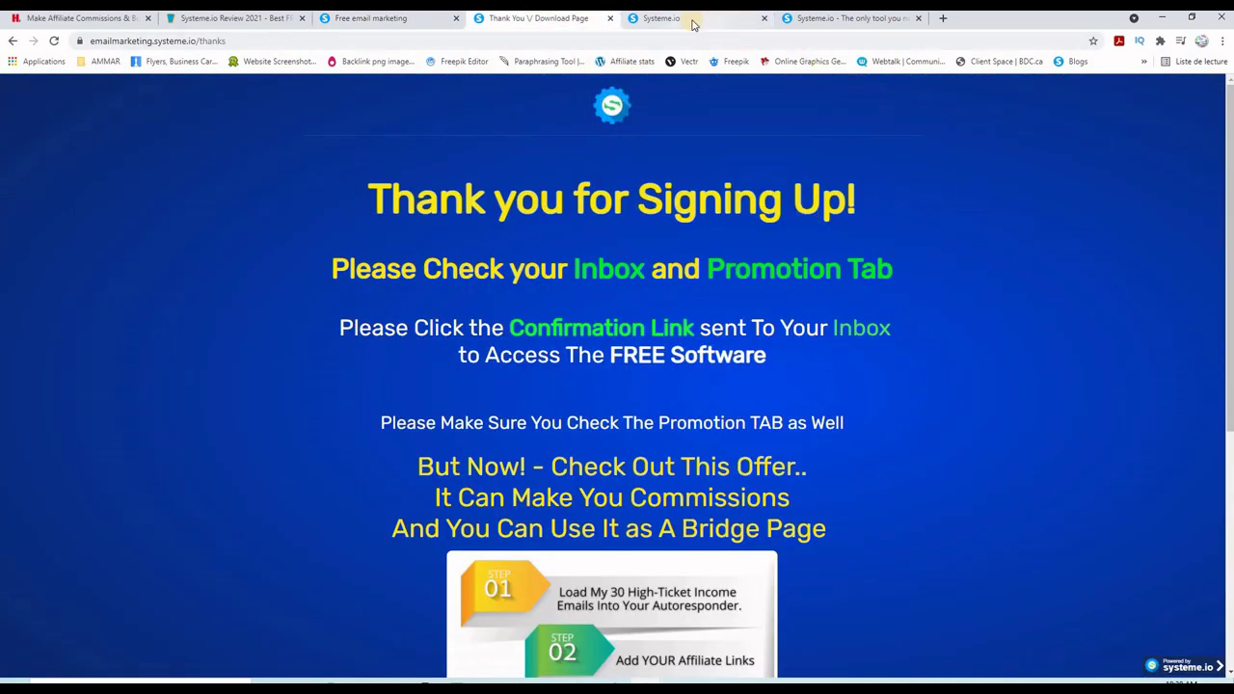
click(751, 19)
click(829, 18)
click(686, 18)
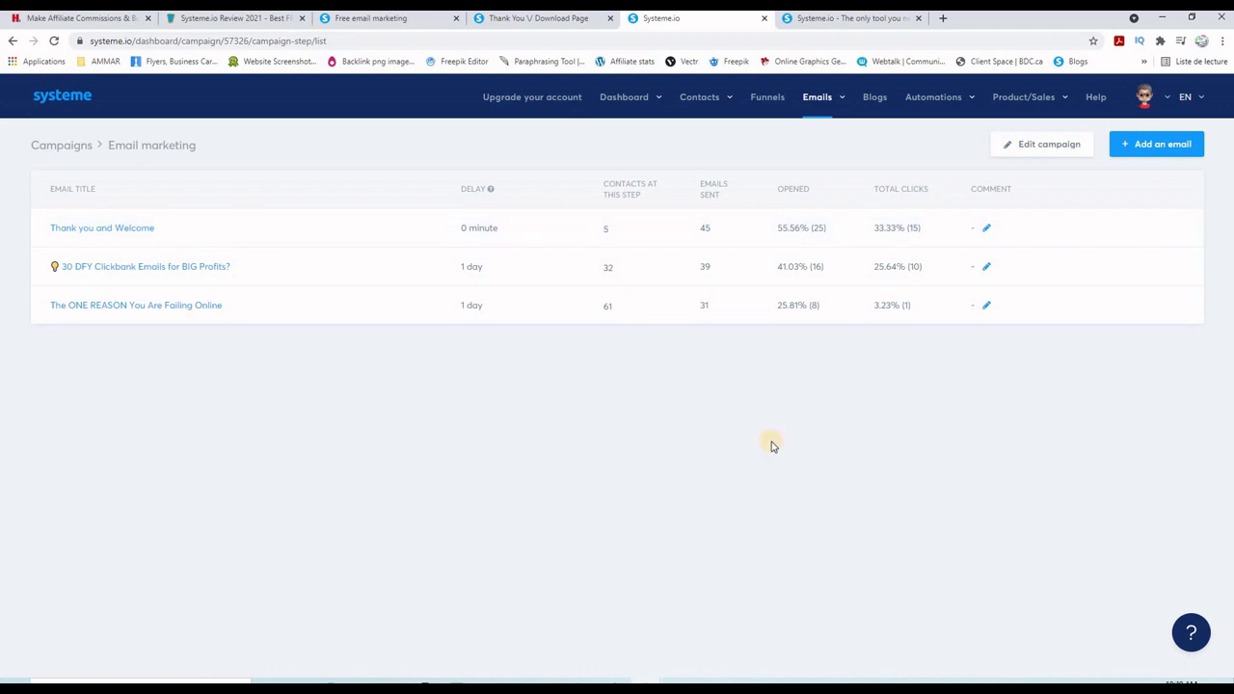
- Open the emailmarketing.systeme.io blog homepage from the Blogs list in a new tab, then return
click(874, 98)
drag(782, 216, 638, 216)
right_click(646, 219)
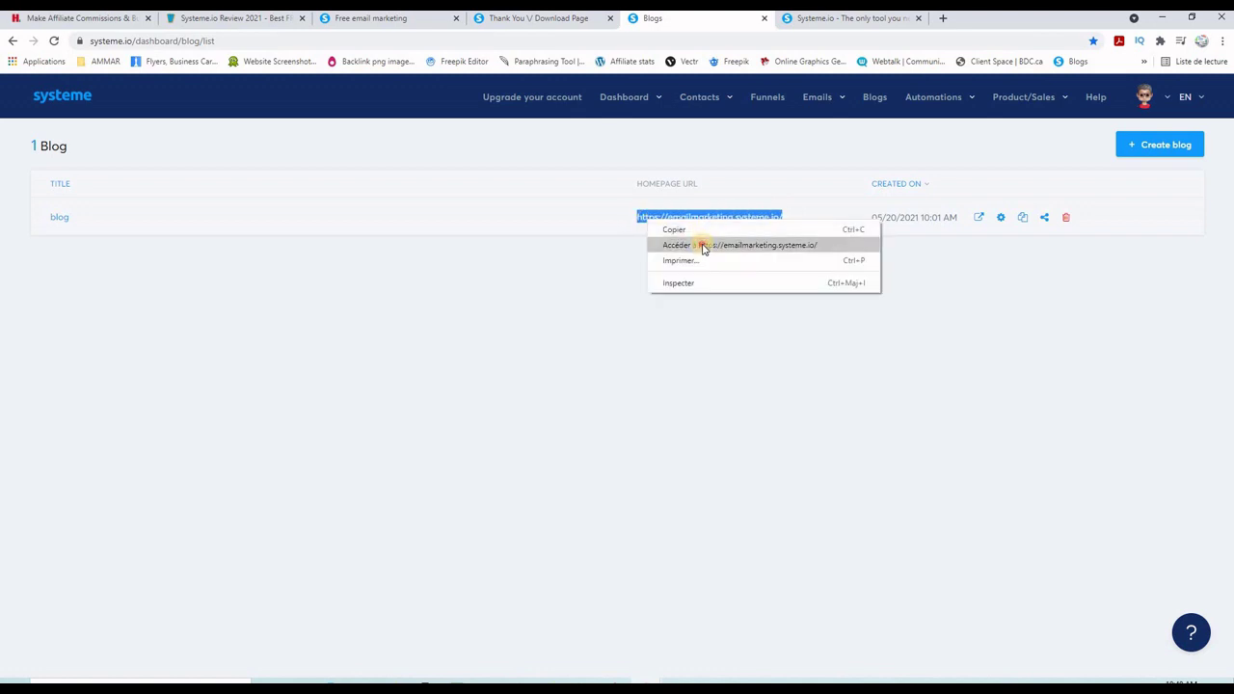
click(704, 245)
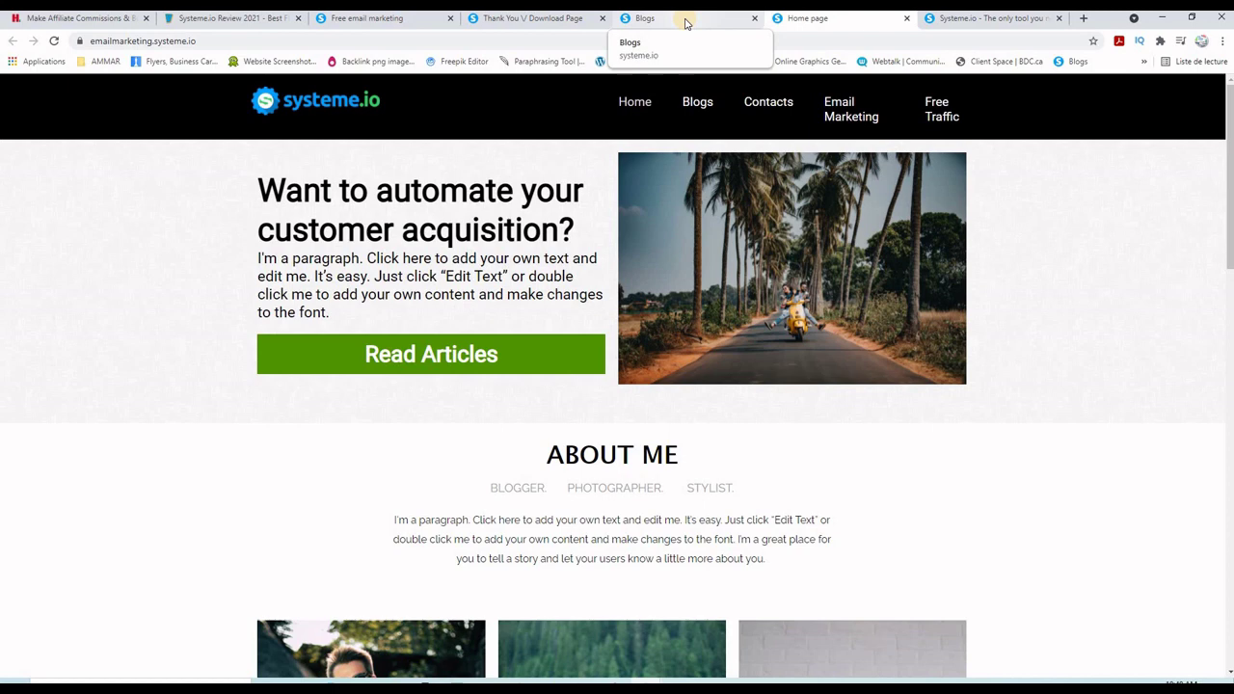
click(685, 21)
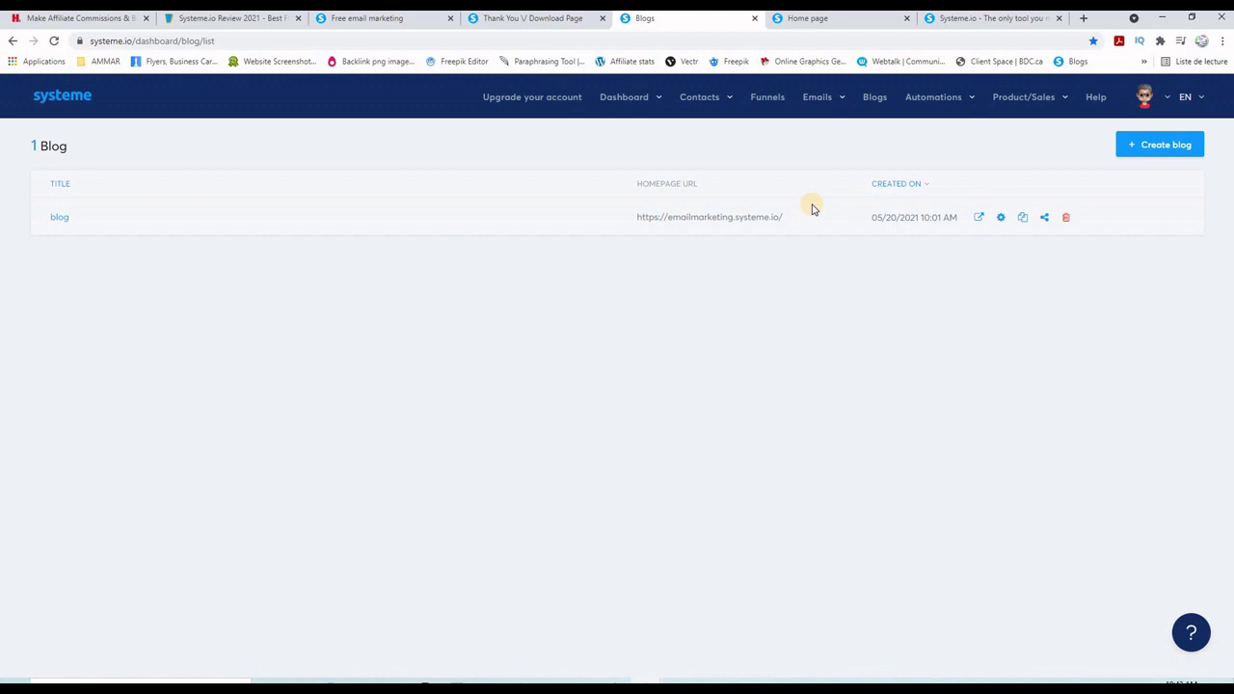
mouse_move(623, 97)
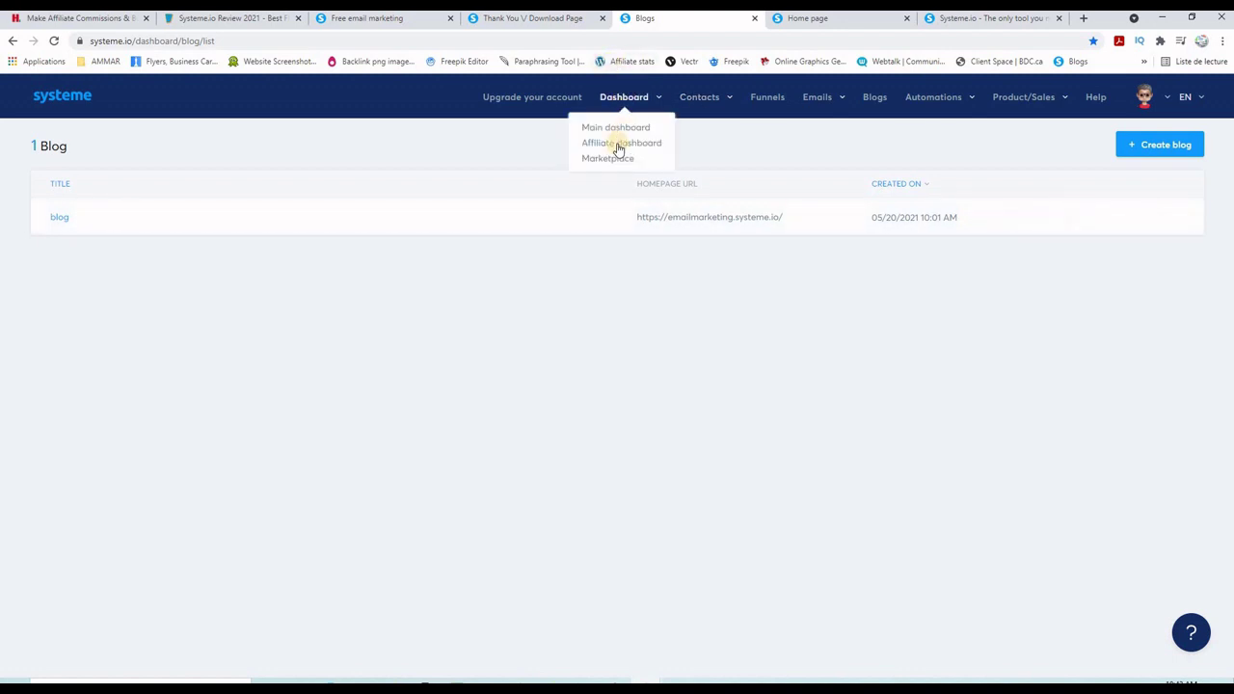
- Open the Affiliate dashboard and highlight its 62 total leads sent
click(619, 145)
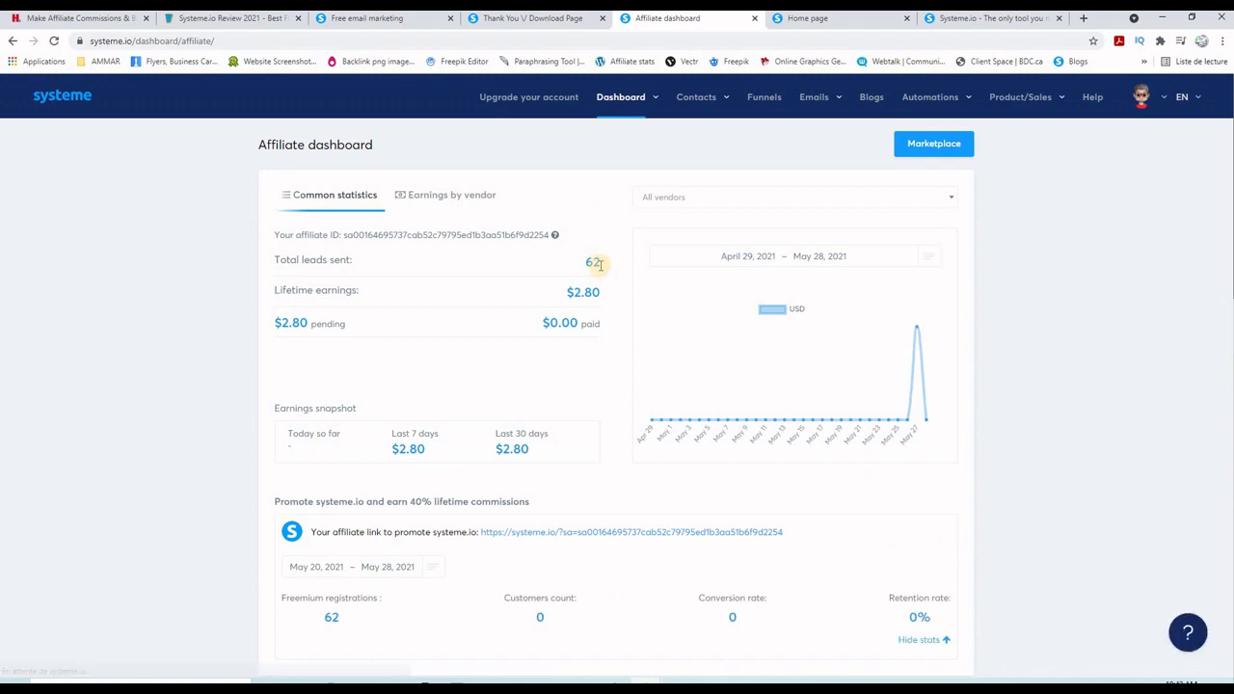
drag(582, 268, 600, 264)
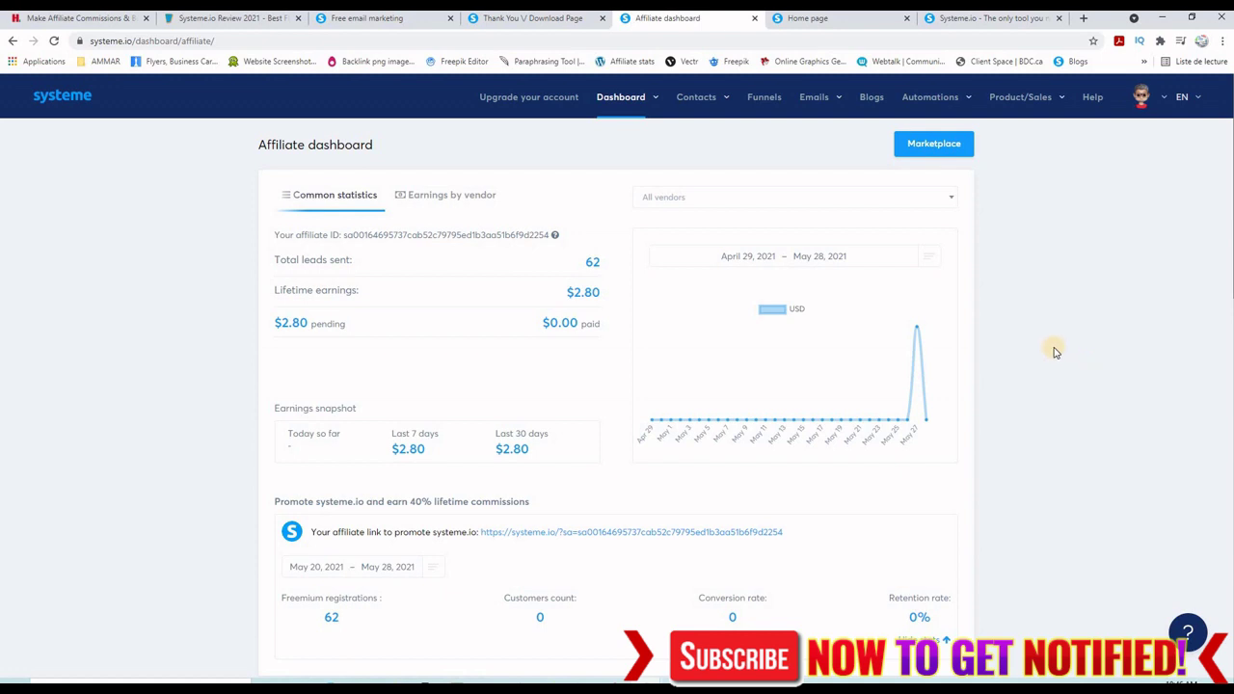
- Open the Free Email Marketing Software funnel from the Funnels list
click(760, 100)
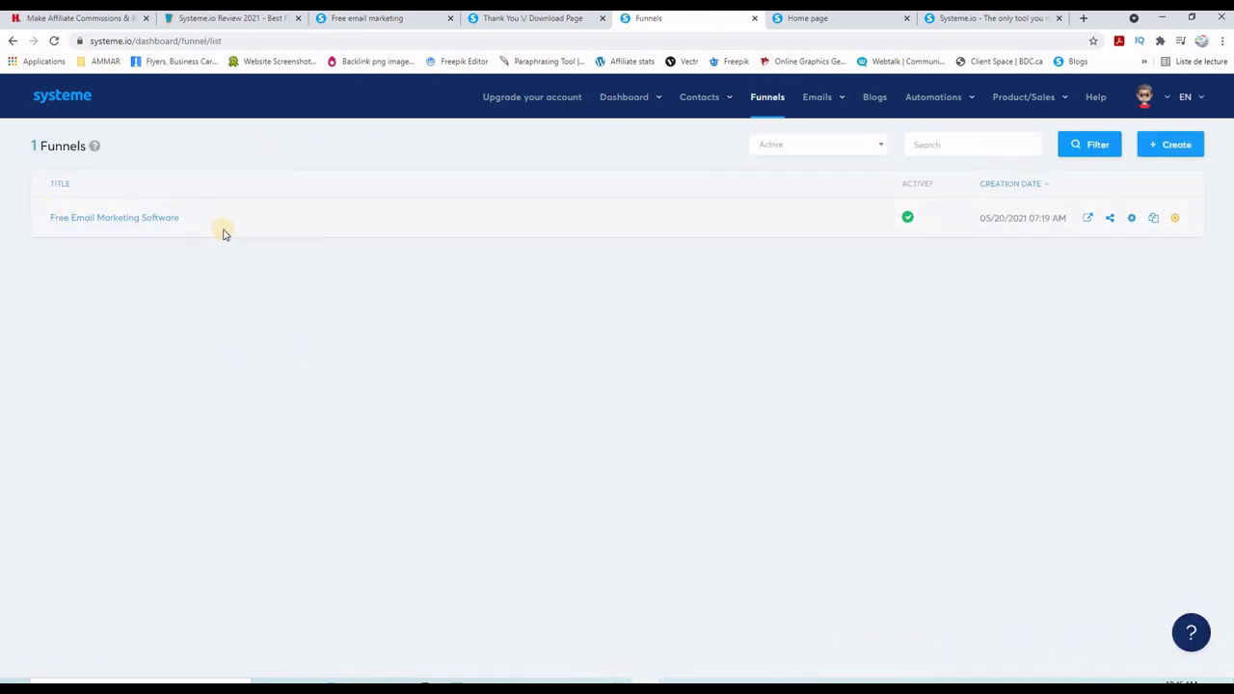
click(136, 221)
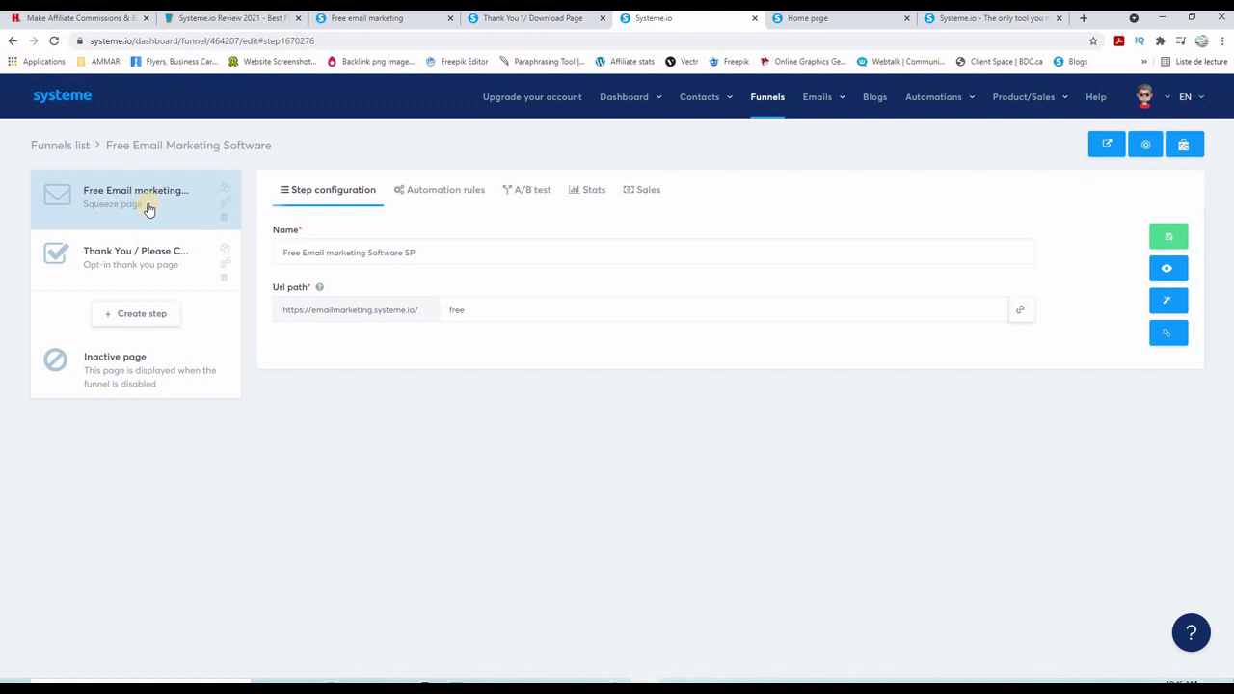
- Open the squeeze page in the page editor and scroll over its headline and video
click(1168, 304)
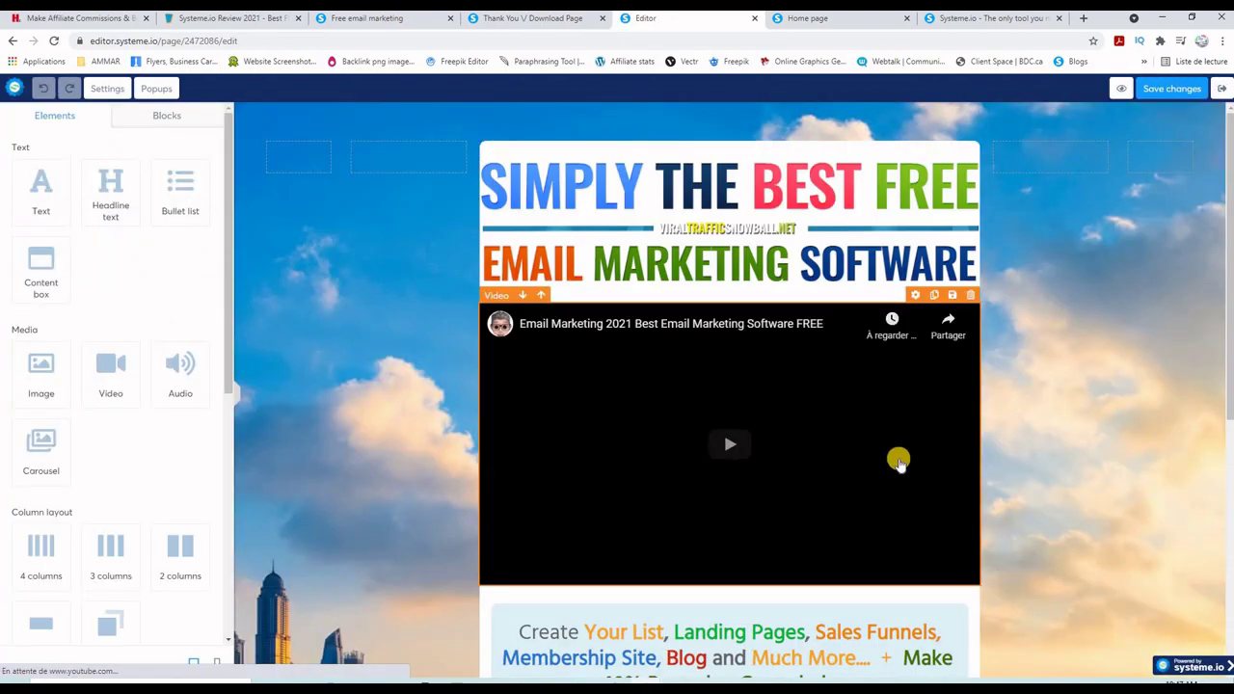
scroll(405, 504, down, 1)
scroll(663, 532, down, 3)
scroll(663, 532, up, 3)
scroll(627, 569, up, 1)
scroll(578, 601, down, 3)
scroll(580, 608, up, 3)
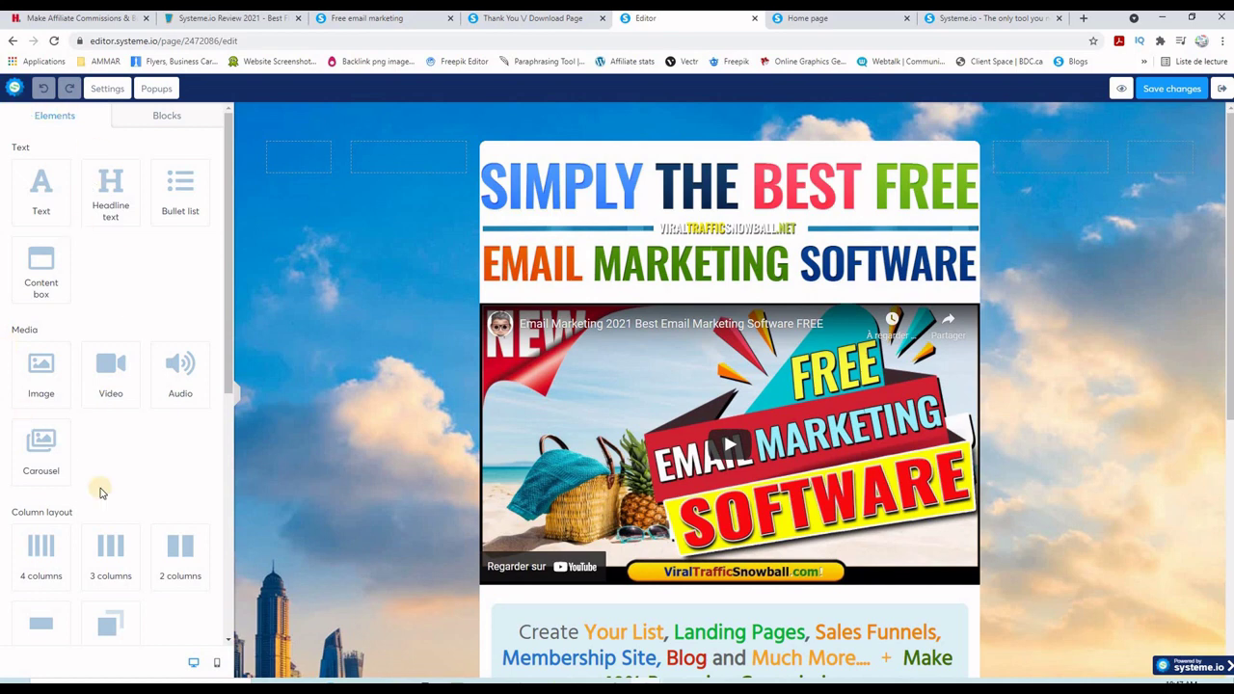
- Browse the Blocks and Elements panels, then exit the editor to the funnel step
click(175, 116)
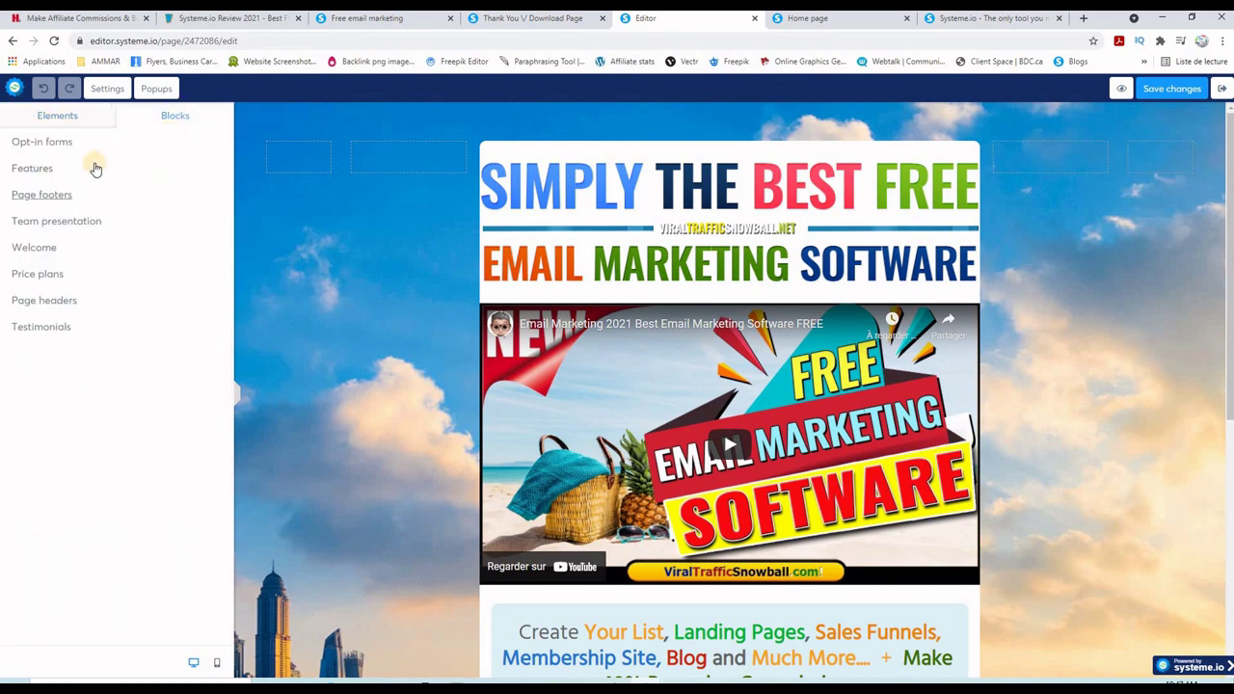
click(56, 116)
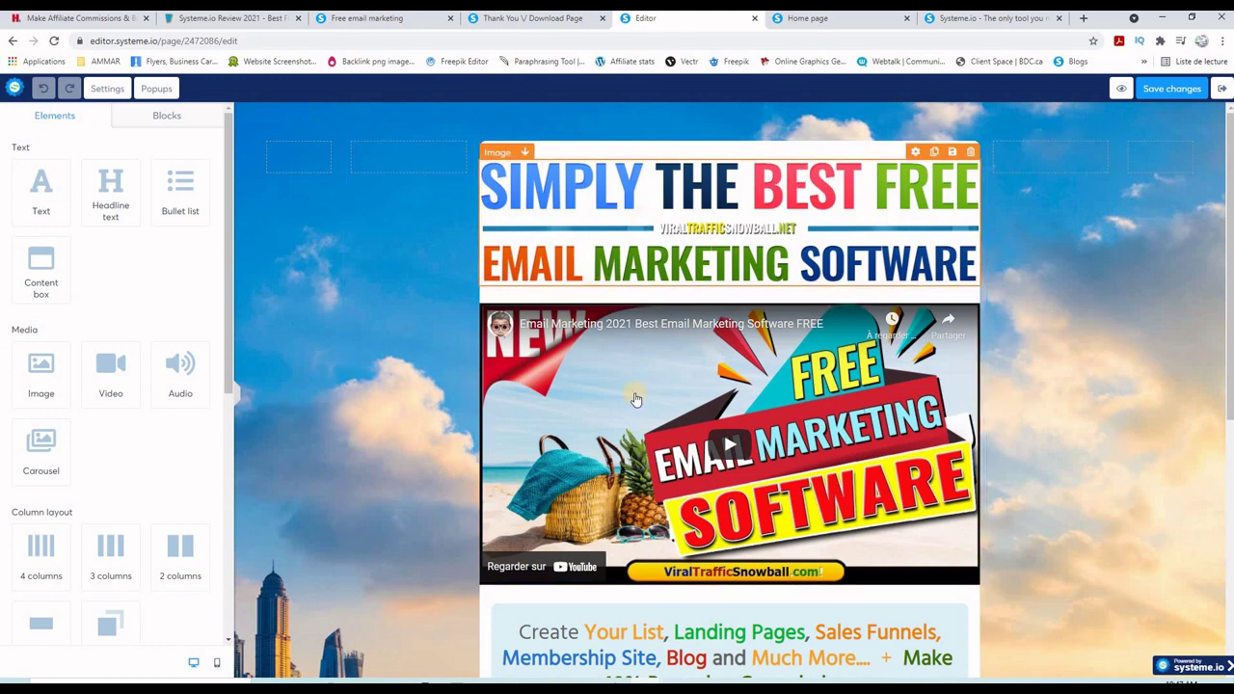
click(1221, 89)
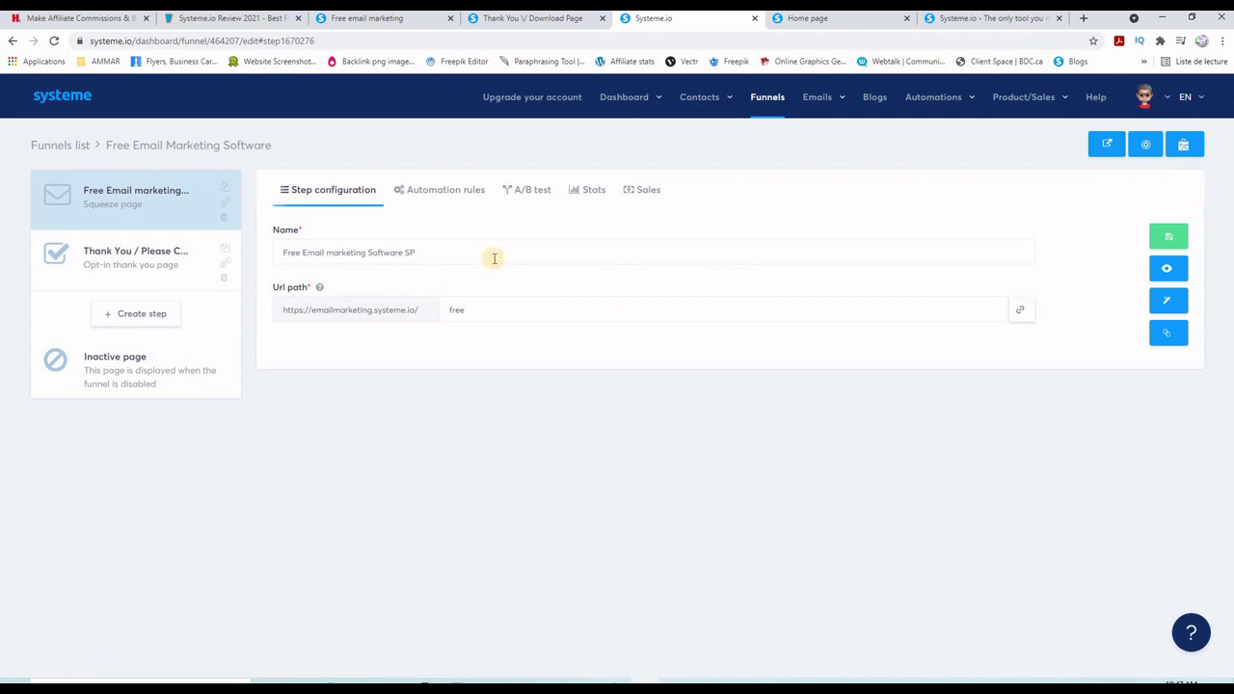
- Check the Thank You / Please Confirm step, then go to the email Campaigns list
click(125, 264)
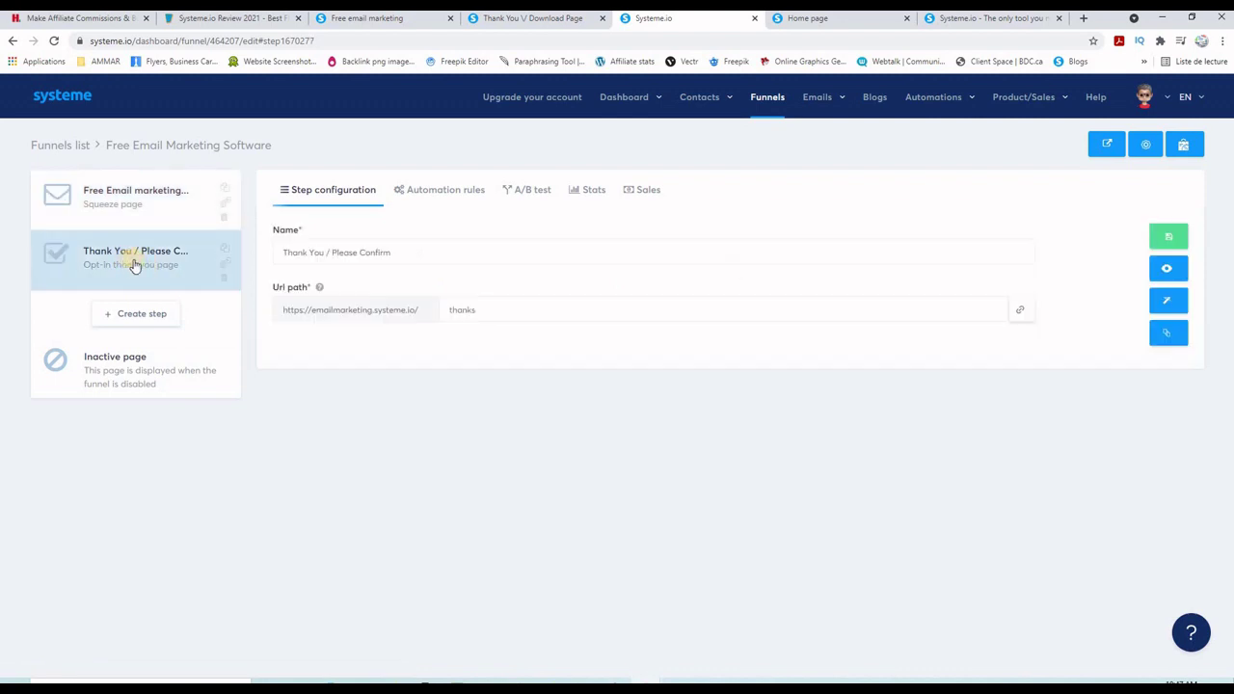
mouse_move(816, 97)
click(810, 145)
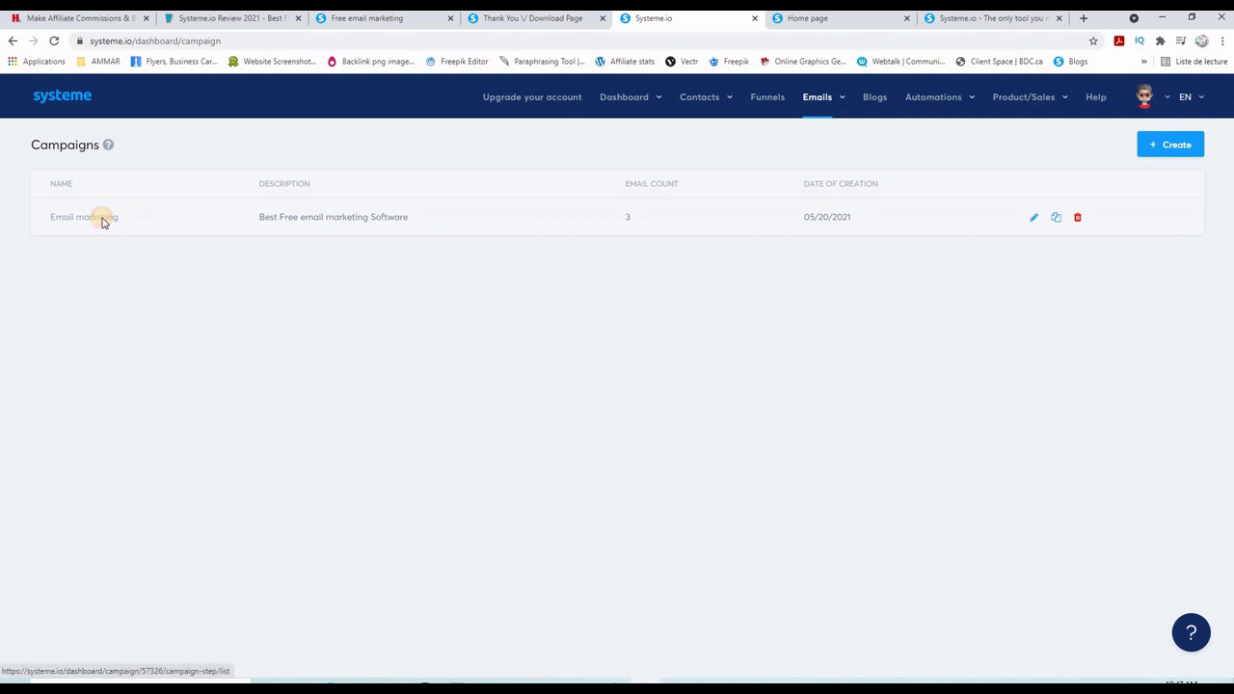
- Open the 'Email marketing' campaign to view its three emails and their stats
click(99, 218)
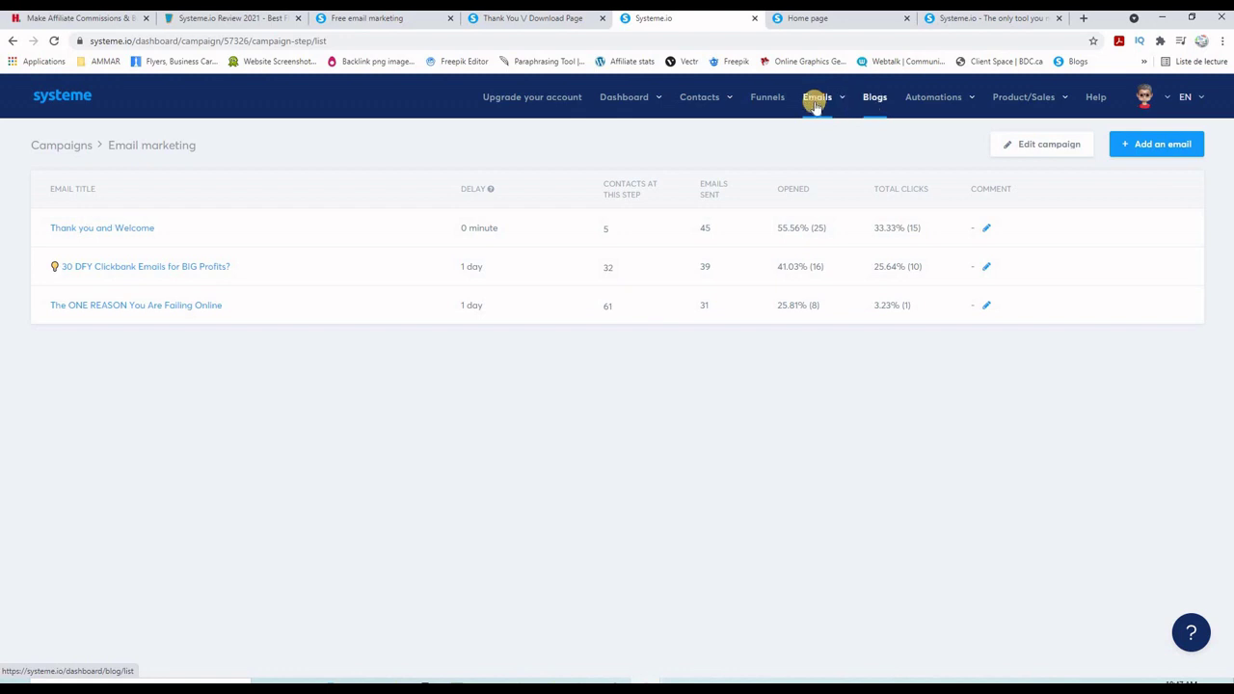
mouse_move(699, 97)
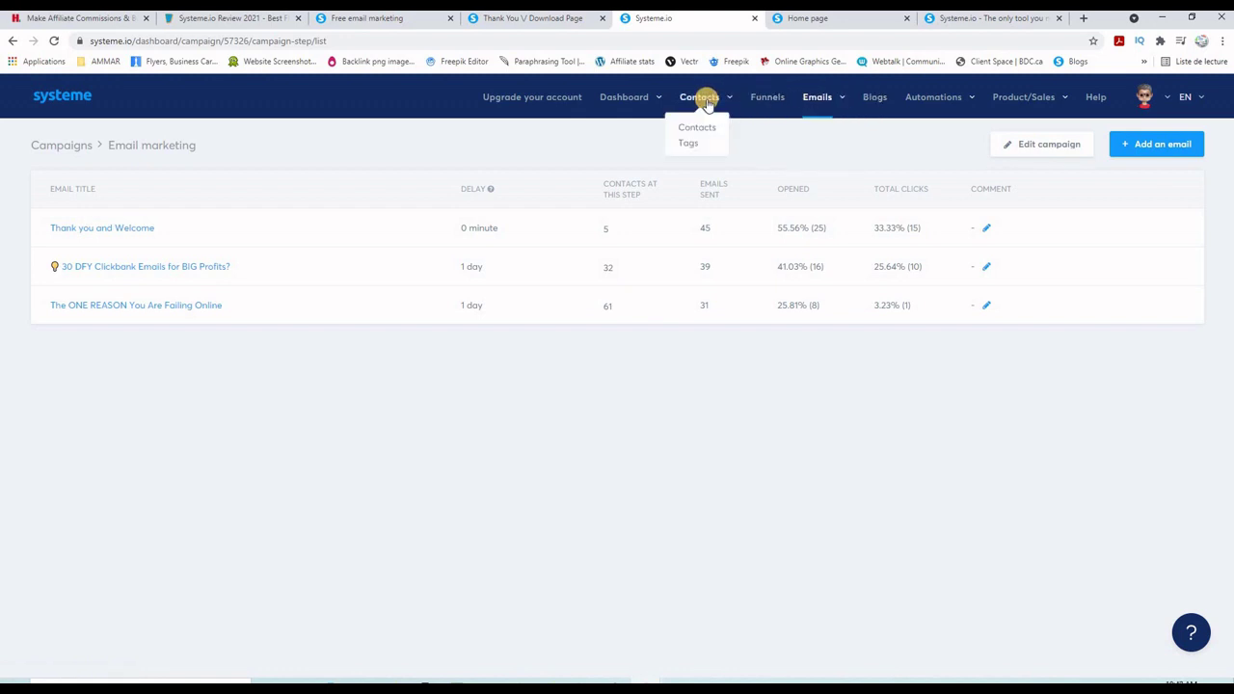
- Review the Tags list's 101 subscriber total, then view the Automations rules list
click(685, 145)
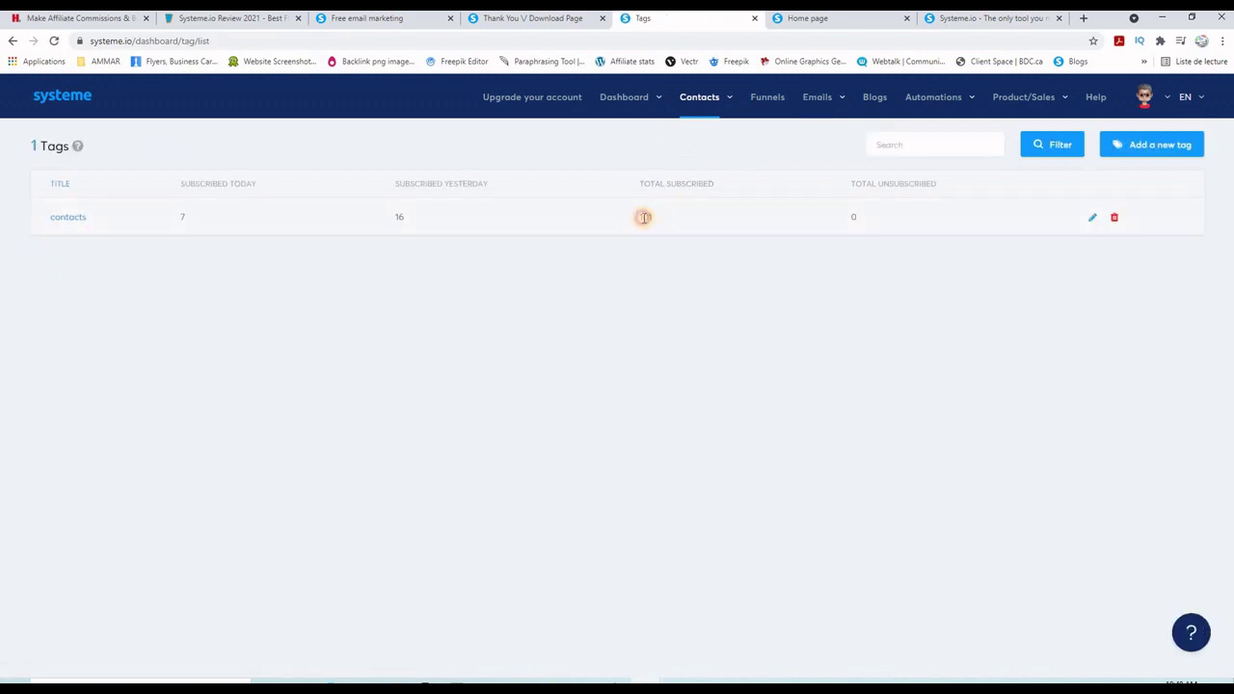
double_click(644, 217)
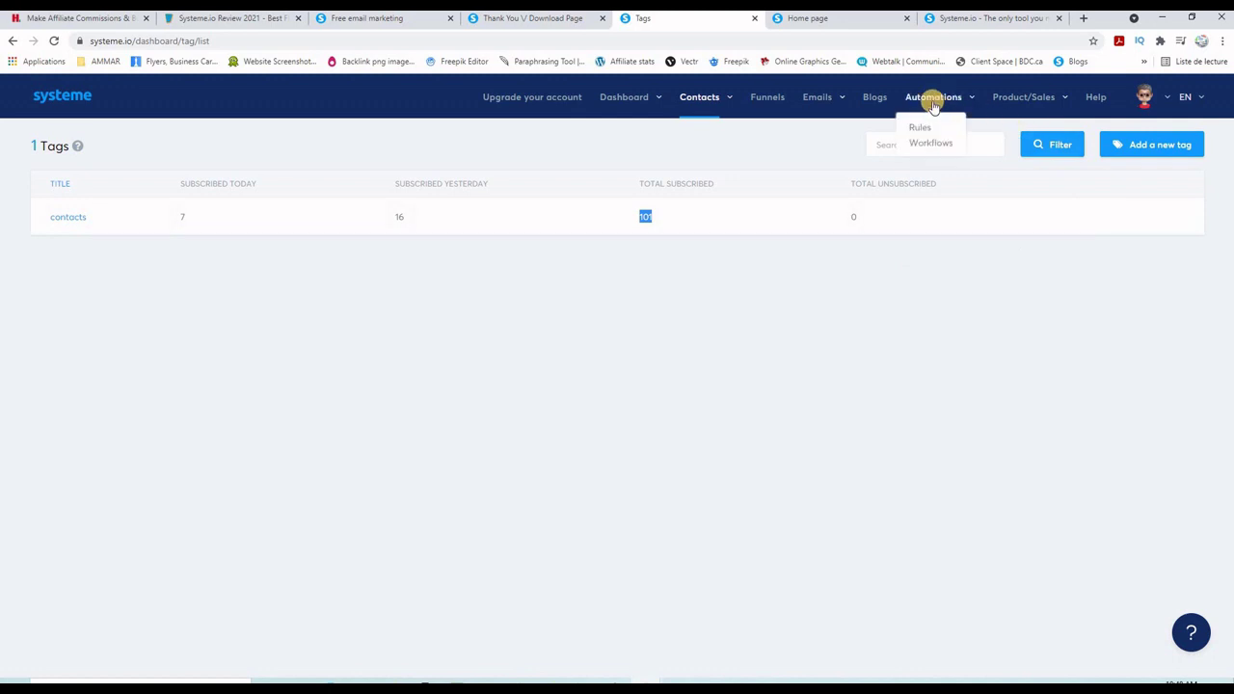
mouse_move(933, 96)
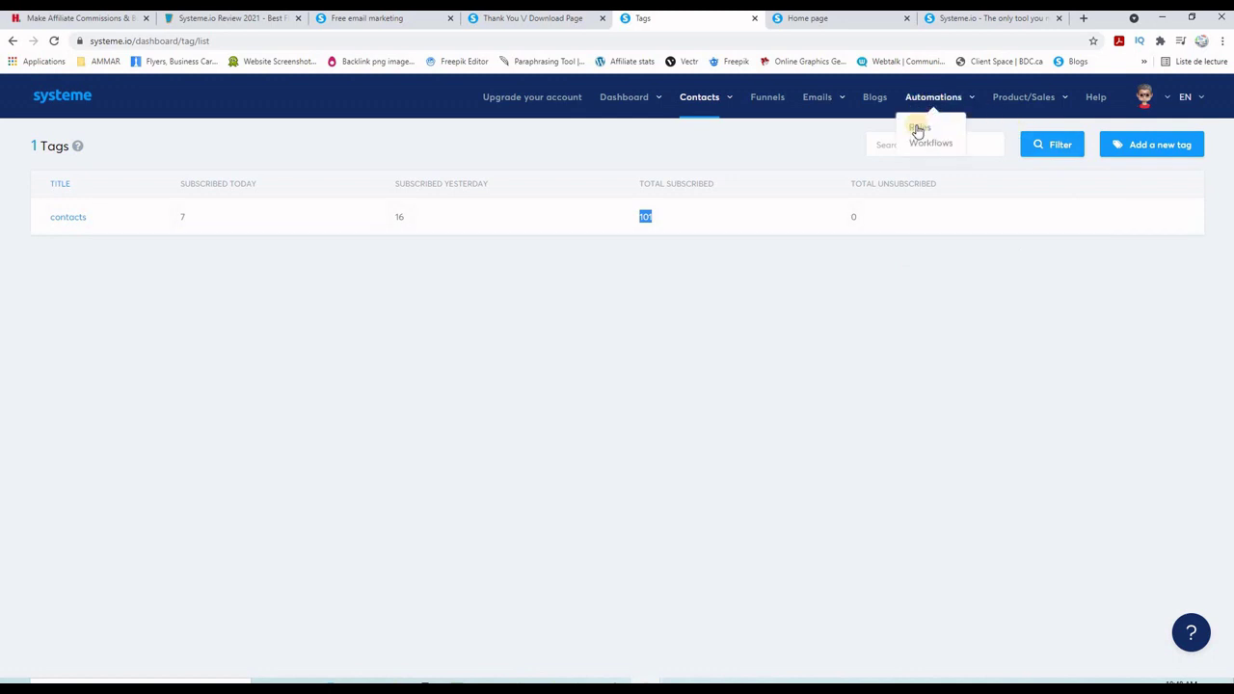
click(921, 130)
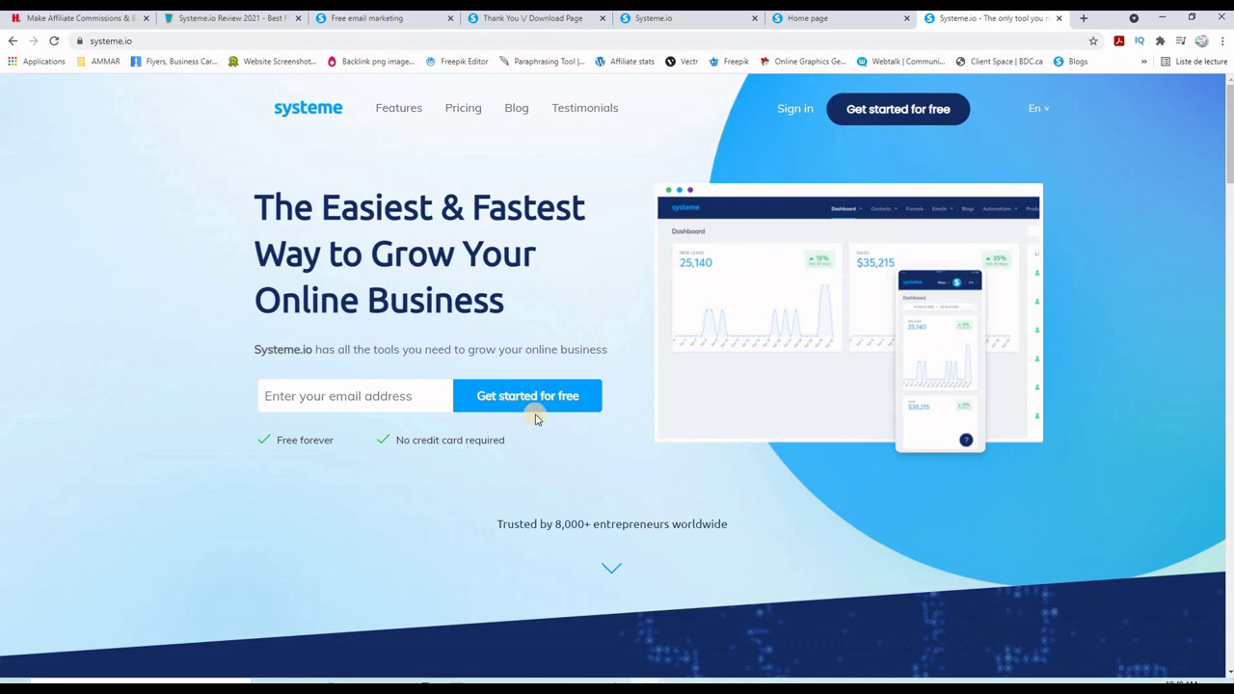
- Highlight the homepage's 'Free forever' and 'no credit card required' claims, then go to Pricing
drag(277, 441, 324, 441)
drag(412, 441, 502, 441)
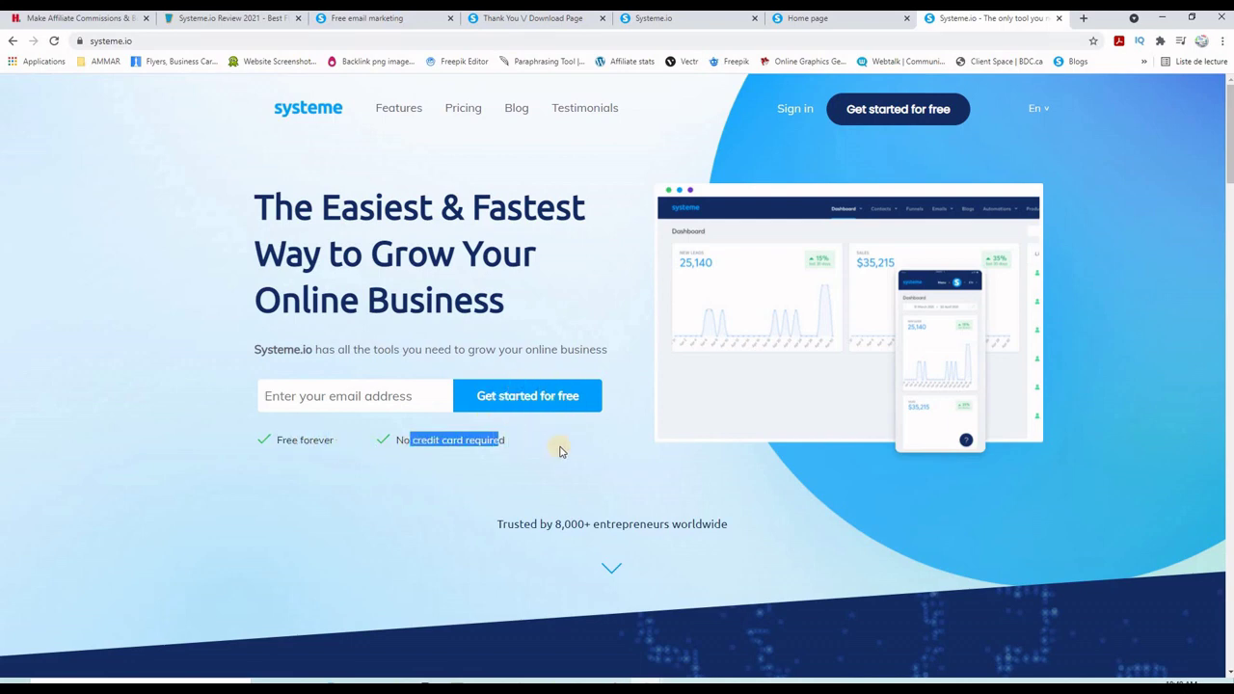
click(463, 108)
- Scroll through the Free, $27 Startup, $47 Webinar and $97 Enterprise plan comparison
scroll(550, 242, down, 1)
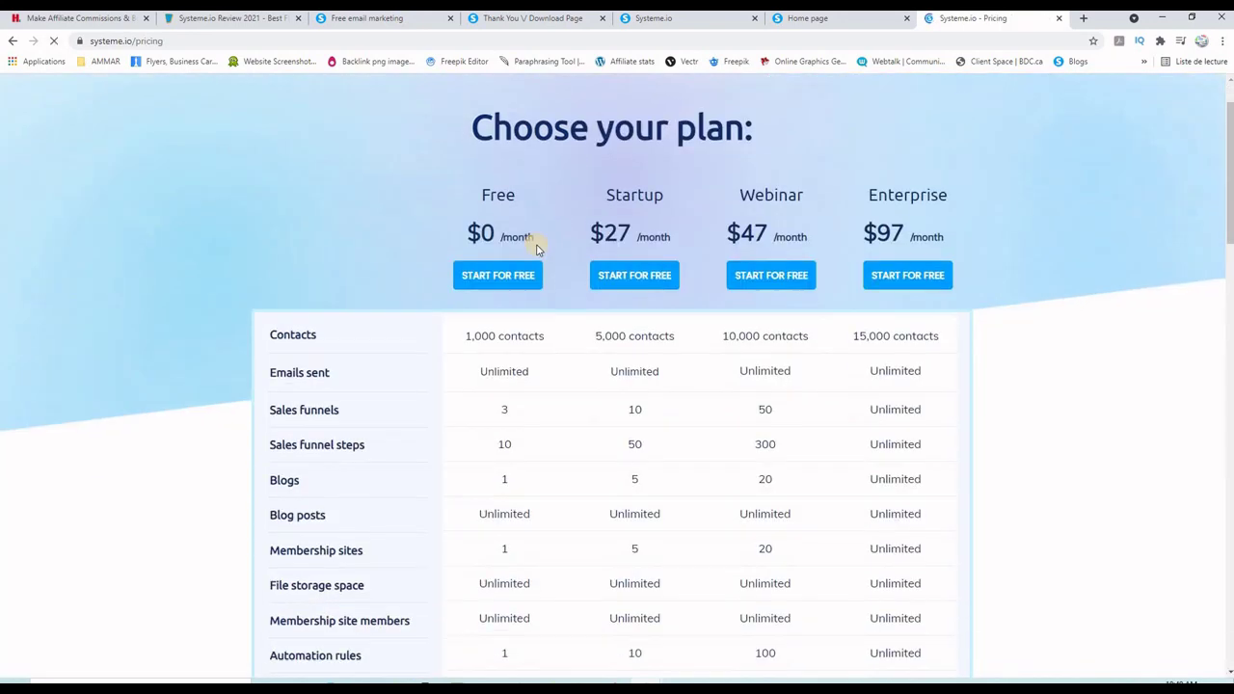
scroll(491, 289, down, 1)
scroll(491, 231, up, 2)
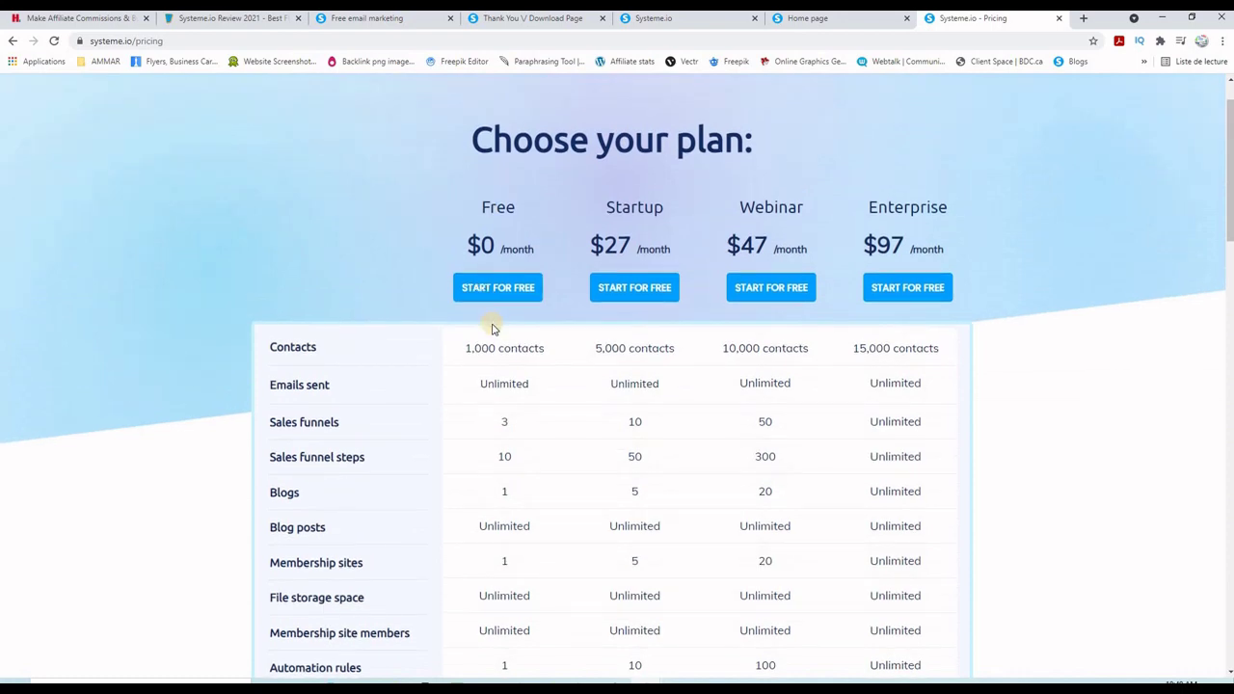
scroll(491, 328, down, 3)
scroll(491, 328, down, 3)
scroll(490, 325, up, 5)
scroll(636, 303, down, 1)
scroll(622, 260, up, 1)
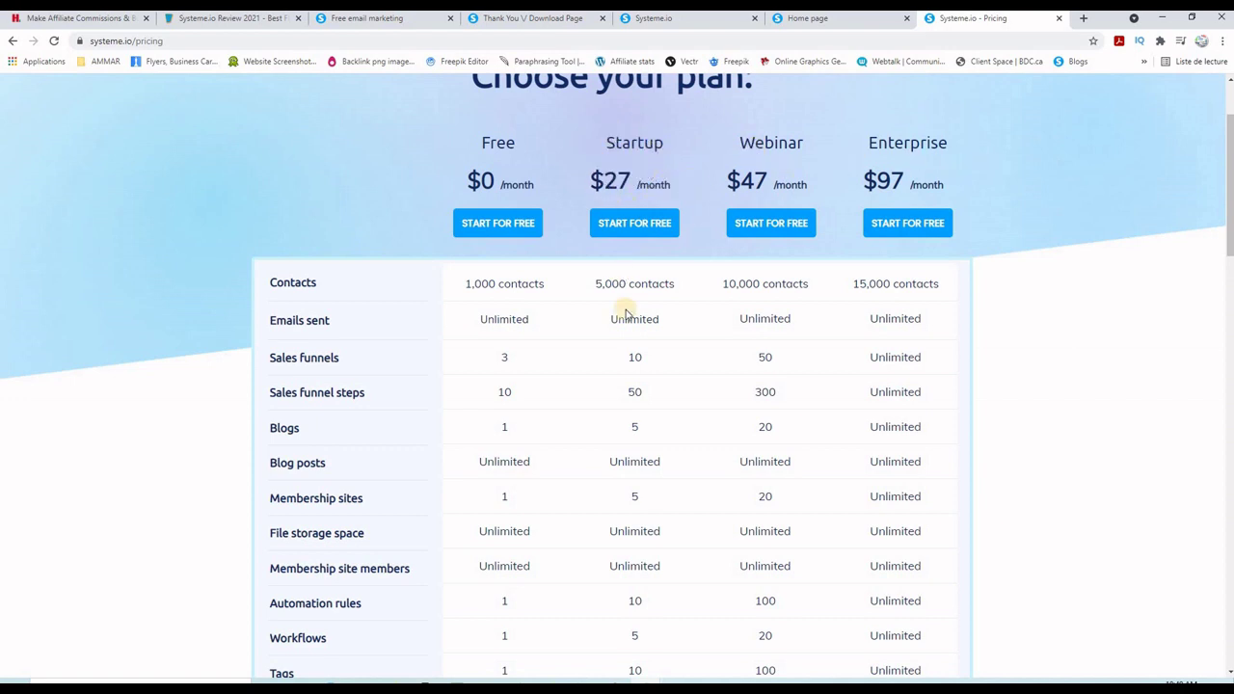
scroll(626, 313, down, 1)
scroll(626, 313, down, 1)
scroll(626, 313, down, 1)
scroll(631, 309, down, 2)
scroll(631, 309, down, 3)
scroll(632, 308, up, 5)
scroll(632, 308, up, 2)
scroll(632, 307, up, 2)
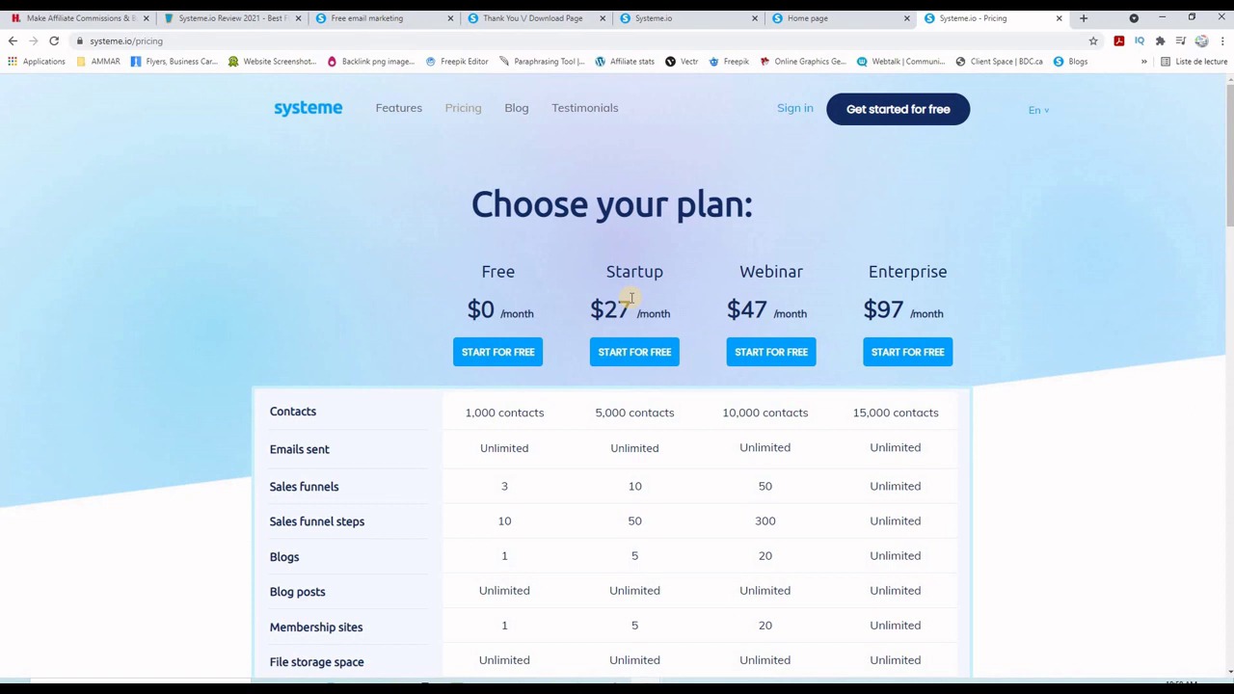